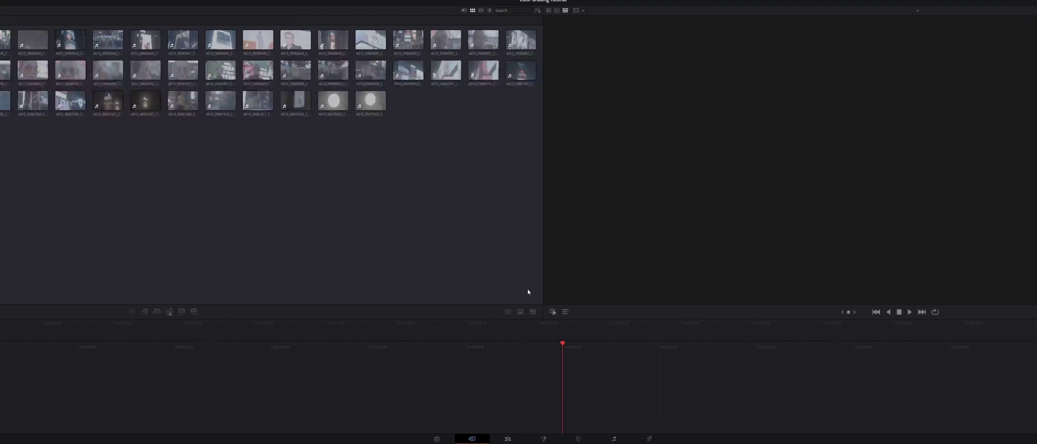
- Open the close-up clip of the woman in sunglasses on the Edit page and scrub through it in the source viewer
{"action": "left_click", "coordinate": [500, 439]}
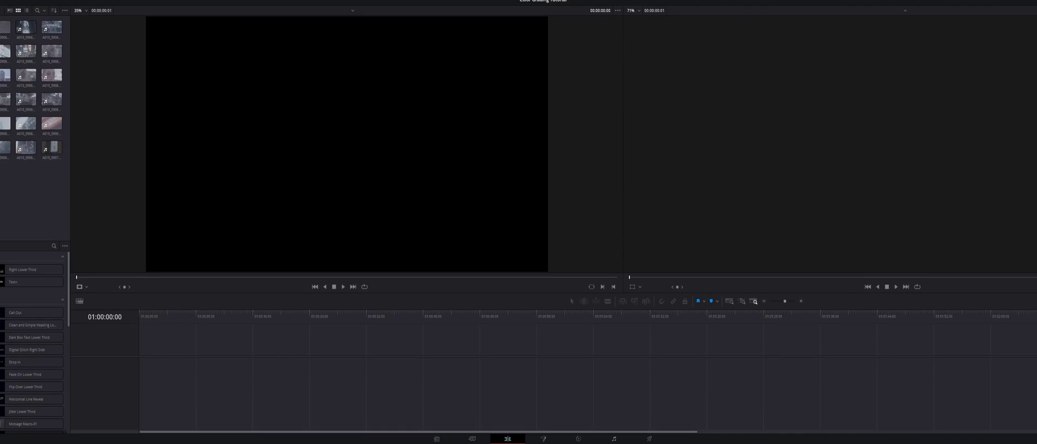
{"action": "left_click", "coordinate": [51, 76]}
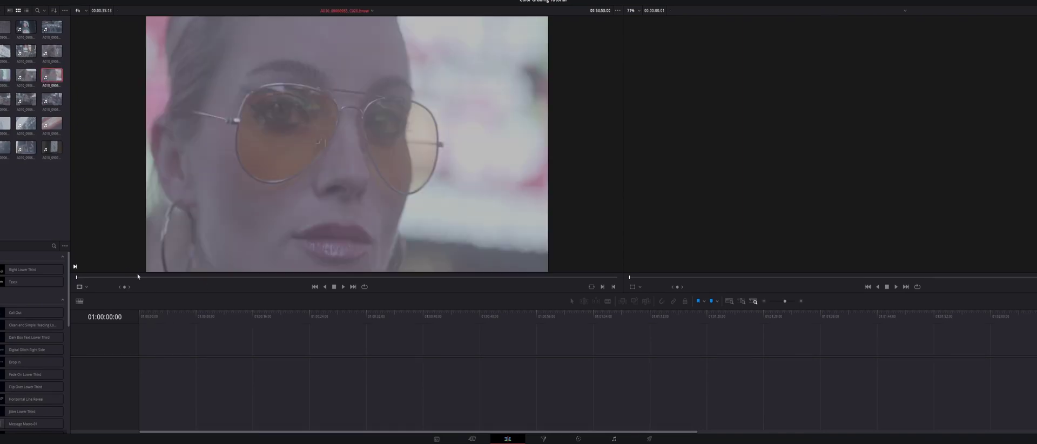
{"action": "left_click_drag", "start_coordinate": [91, 277], "coordinate": [522, 276]}
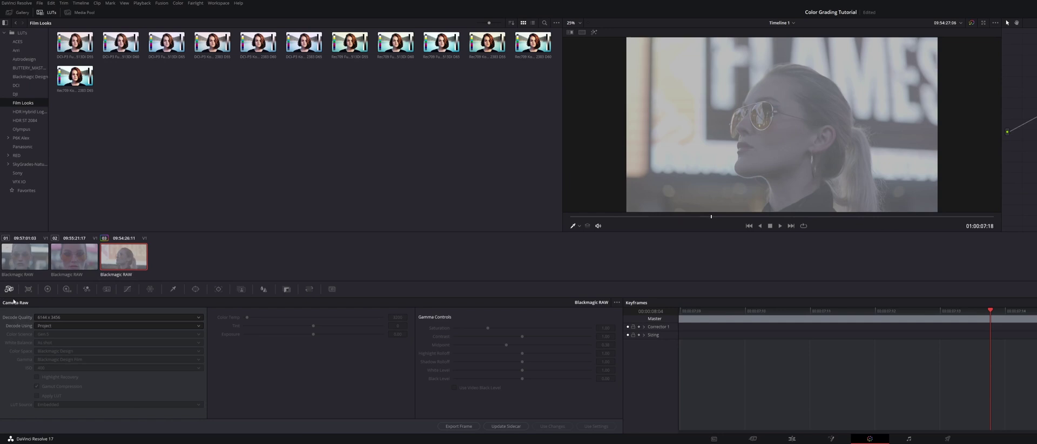
- Set the third clip's Camera Raw decoding to Clip and its color space to Rec.709
{"action": "left_click", "coordinate": [62, 326]}
{"action": "left_click", "coordinate": [37, 328]}
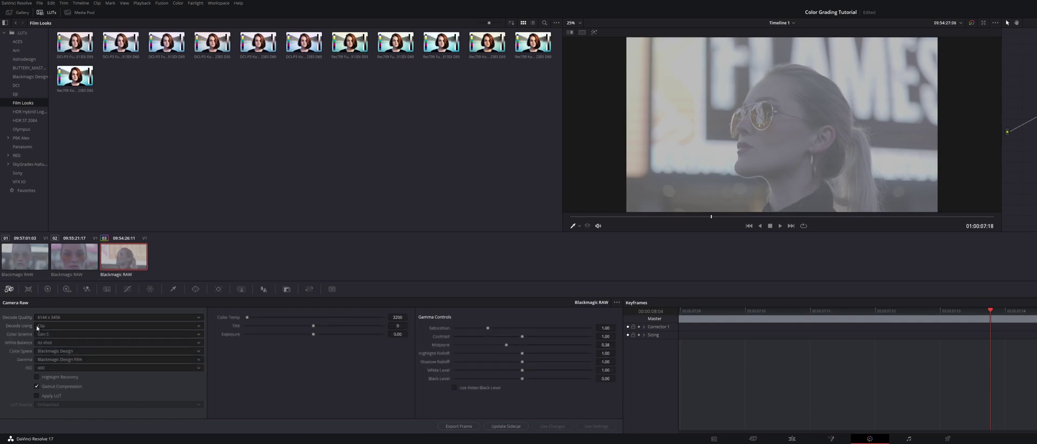
{"action": "left_click", "coordinate": [54, 351]}
{"action": "left_click", "coordinate": [115, 377]}
- Enable Highlight Recovery for the raw clip, toggling it off and on to compare
{"action": "left_click", "coordinate": [36, 378]}
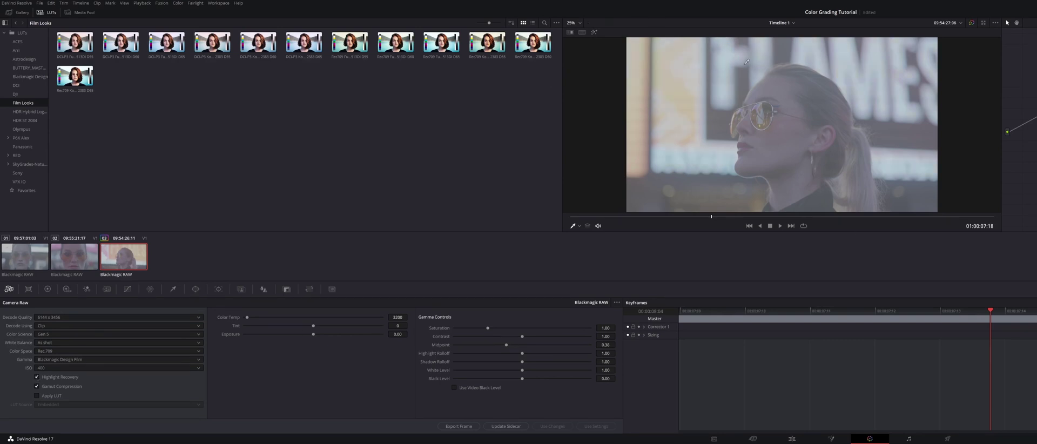
{"action": "left_click", "coordinate": [37, 377]}
{"action": "left_click", "coordinate": [37, 377]}
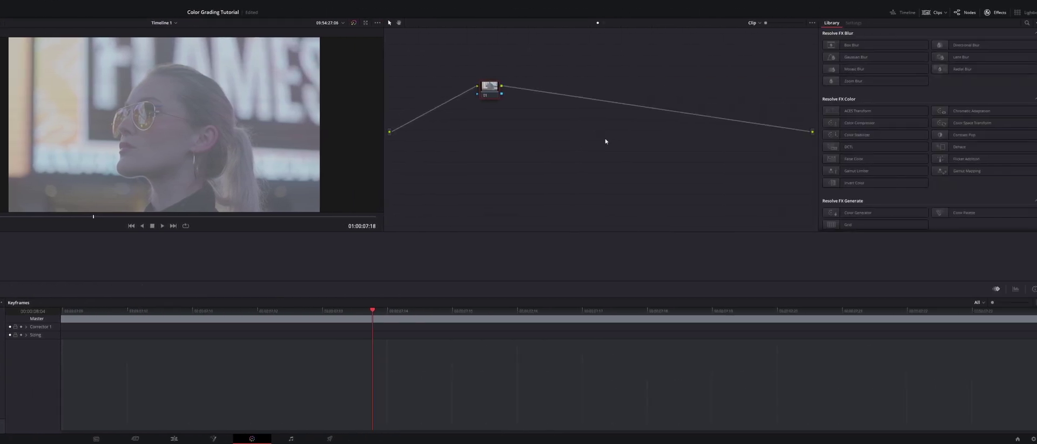
- Add a serial node after the first node and apply the FilmConvert Nitrate effect to it
{"action": "key", "text": "alt+s"}
{"action": "left_click_drag", "start_coordinate": [569, 128], "coordinate": [554, 99]}
{"action": "scroll", "coordinate": [861, 208], "scroll_direction": "down", "scroll_amount": 10}
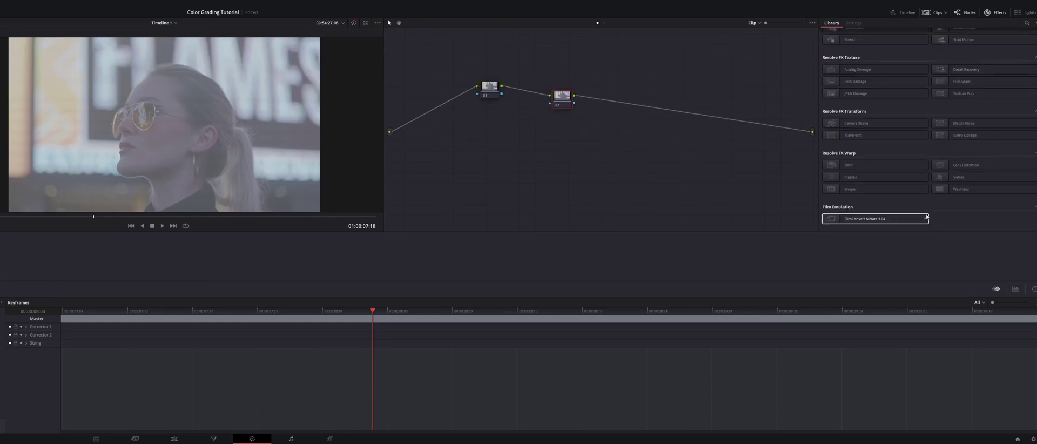
{"action": "left_click", "coordinate": [868, 218]}
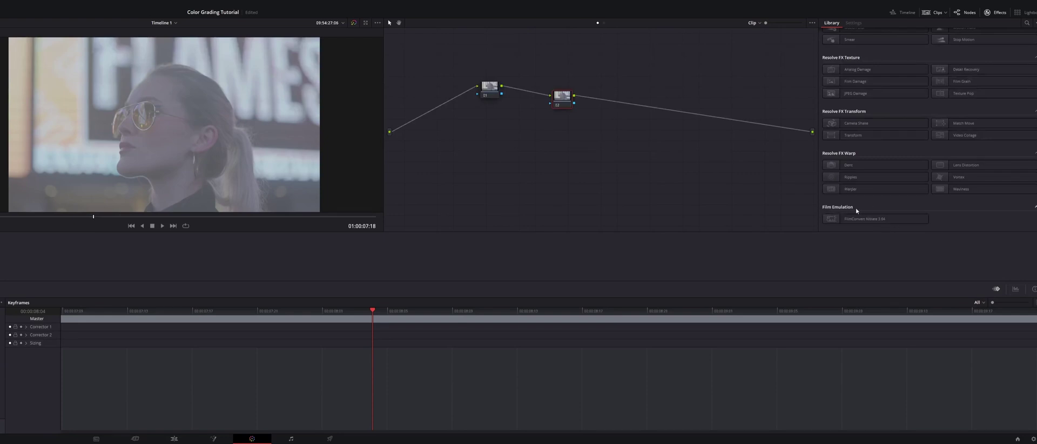
{"action": "scroll", "coordinate": [901, 153], "scroll_direction": "up", "scroll_amount": 8}
{"action": "scroll", "coordinate": [880, 142], "scroll_direction": "down", "scroll_amount": 8}
{"action": "left_click_drag", "start_coordinate": [841, 221], "coordinate": [795, 202]}
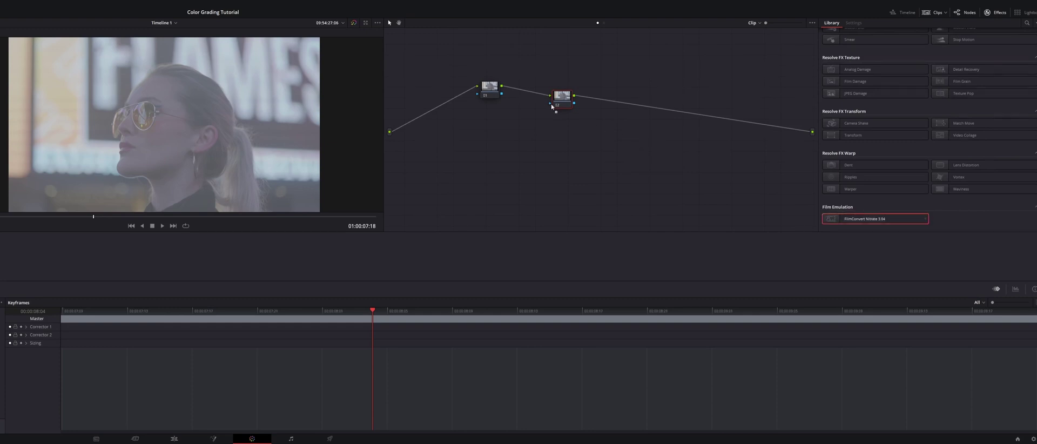
{"action": "left_click_drag", "start_coordinate": [560, 99], "coordinate": [561, 100]}
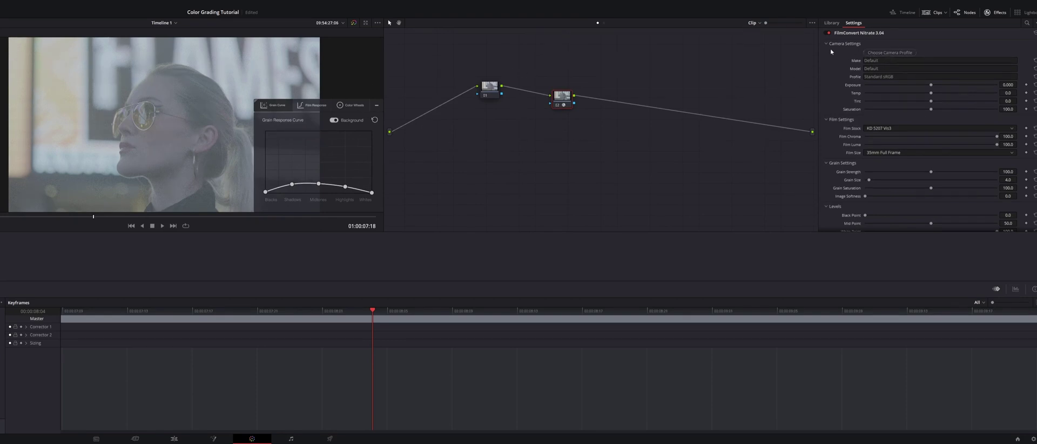
- Set the FilmConvert camera profile to Blackmagic Design Pocket Cinema Camera 6K, Film Gen5, and scrub the clip to check it
{"action": "left_click", "coordinate": [884, 54]}
{"action": "left_click", "coordinate": [920, 79]}
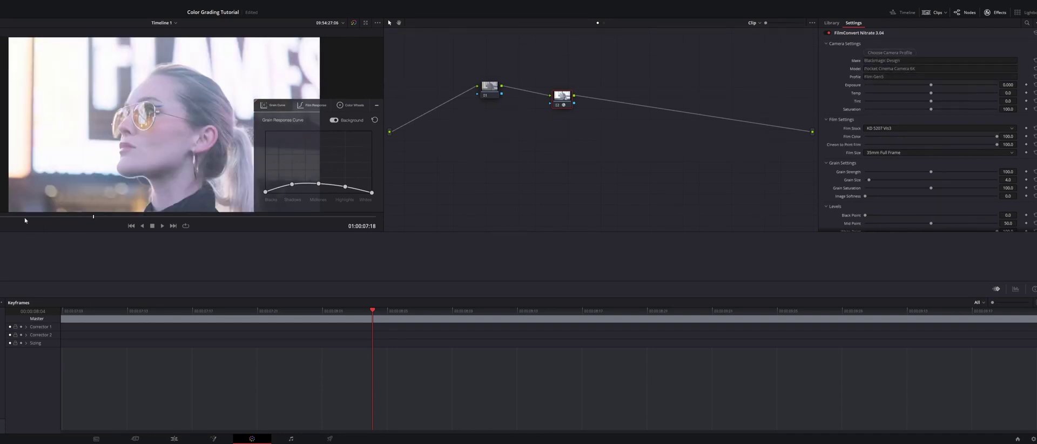
{"action": "left_click_drag", "start_coordinate": [25, 217], "coordinate": [0, 241]}
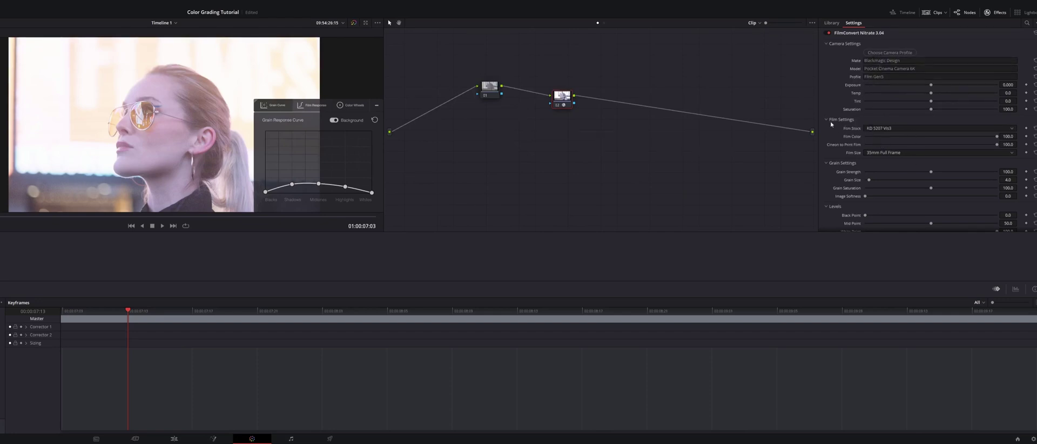
- Try the film stocks KD 5213 Vis3, FJ 8543 VD, FJ Prov 100 and FJ H400 Pro on the clip
{"action": "left_click", "coordinate": [874, 131]}
{"action": "left_click", "coordinate": [884, 147]}
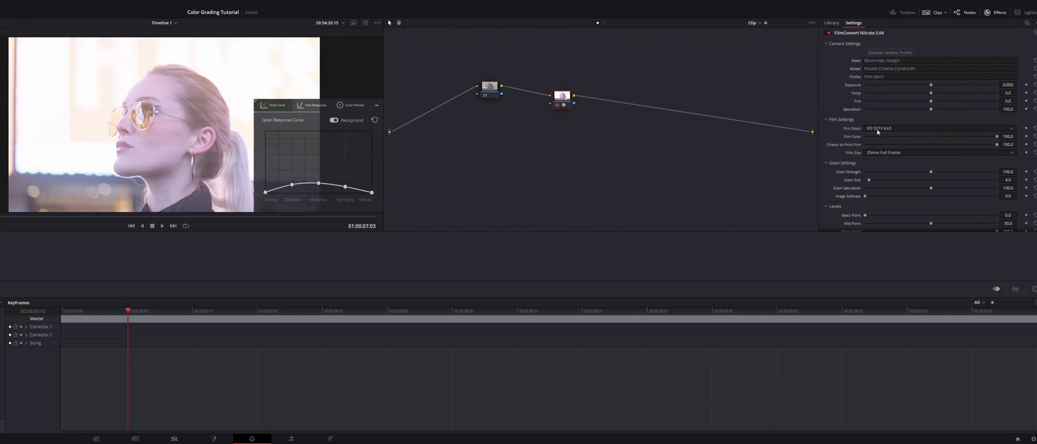
{"action": "scroll", "coordinate": [878, 128], "scroll_direction": "down", "scroll_amount": 1}
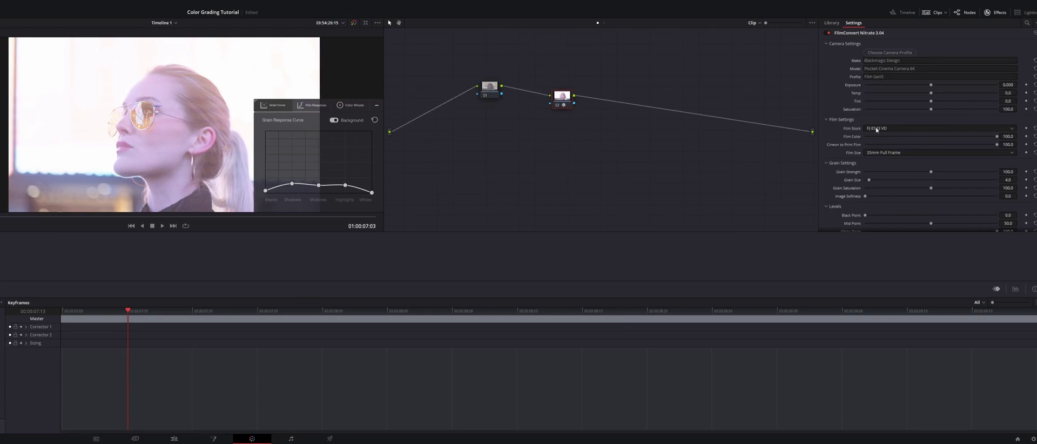
{"action": "left_click", "coordinate": [874, 156]}
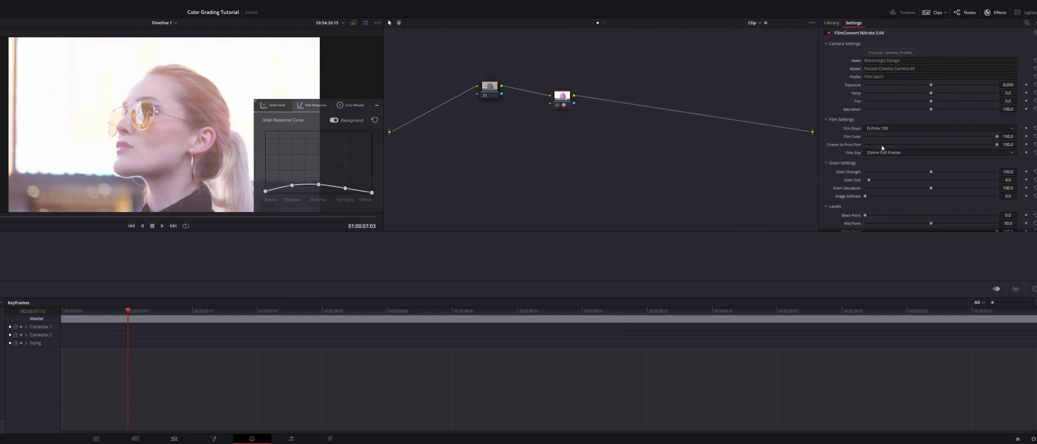
{"action": "left_click", "coordinate": [877, 190]}
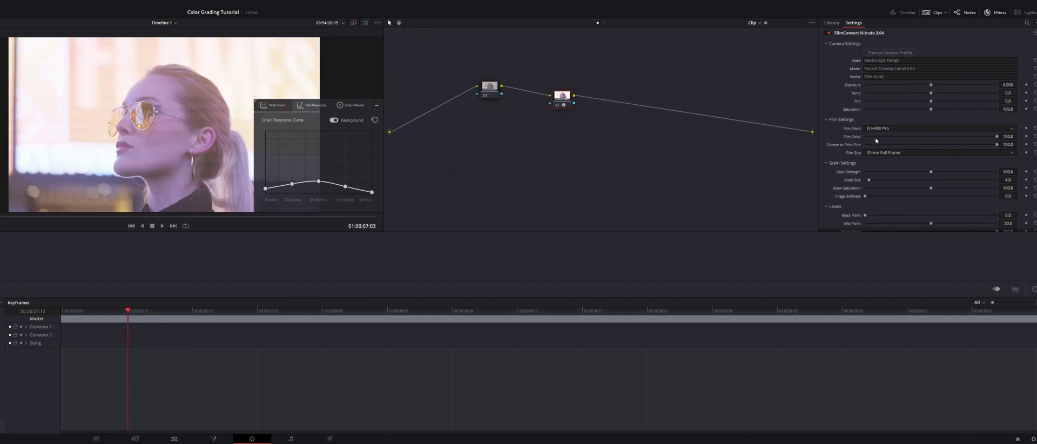
{"action": "key", "text": "Down"}
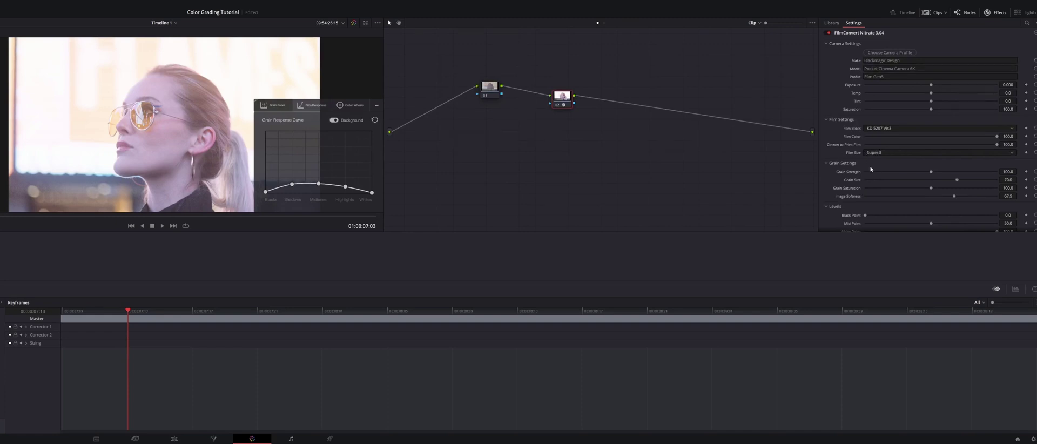
- Set the film size to Super 35 and the grain strength to 30, scrubbing through the clip to check the grain
{"action": "key", "text": "space"}
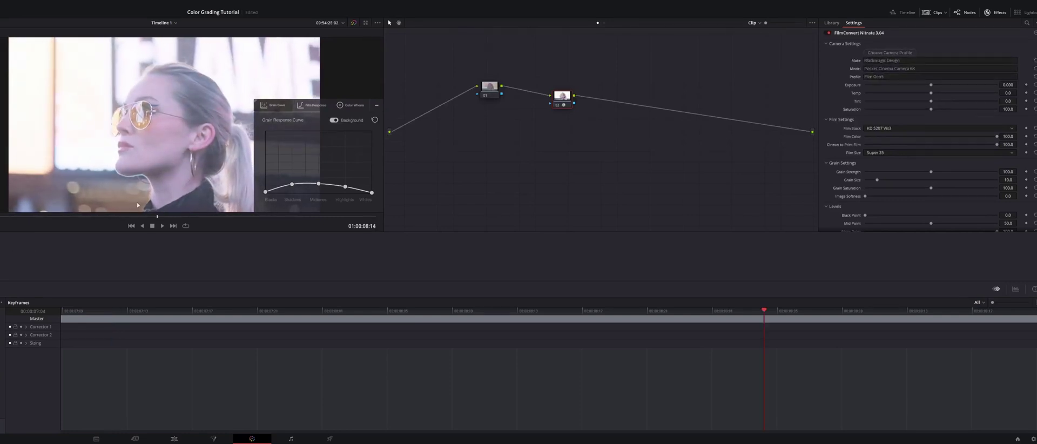
{"action": "left_click", "coordinate": [114, 214]}
{"action": "left_click_drag", "start_coordinate": [102, 216], "coordinate": [220, 216]}
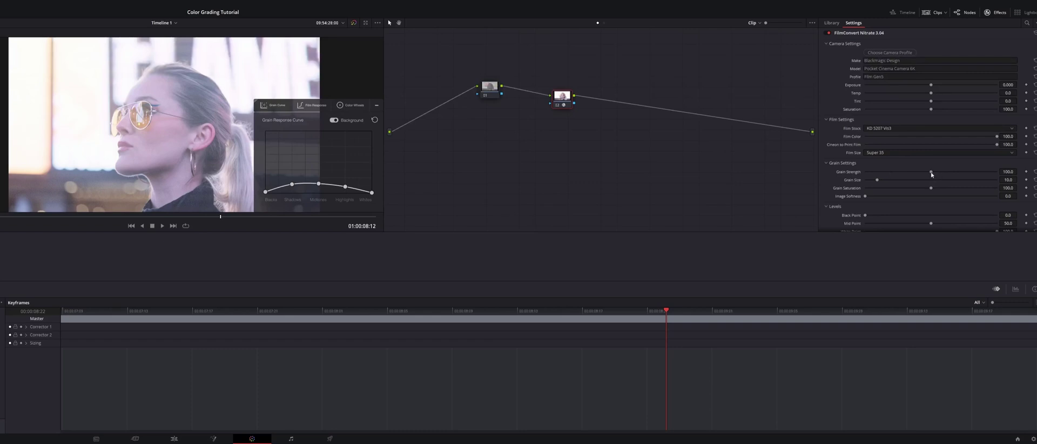
{"action": "left_click_drag", "start_coordinate": [931, 173], "coordinate": [893, 172]}
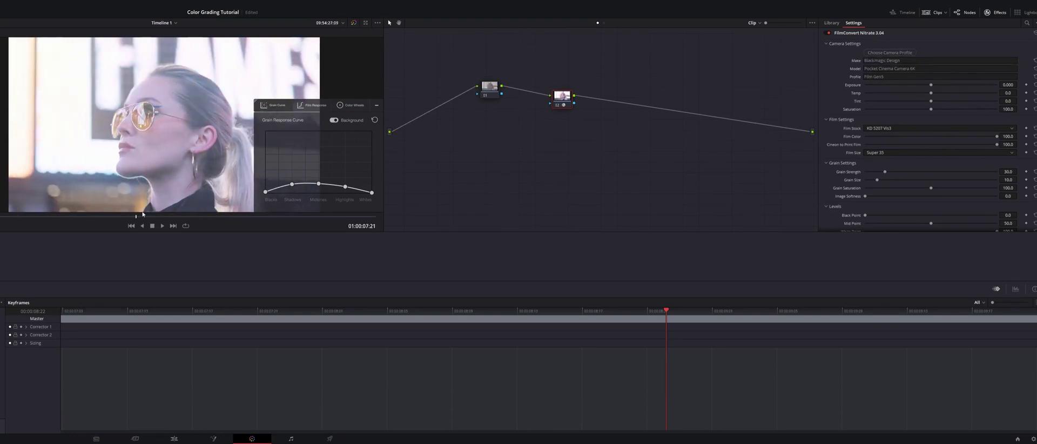
{"action": "left_click_drag", "start_coordinate": [156, 214], "coordinate": [34, 226]}
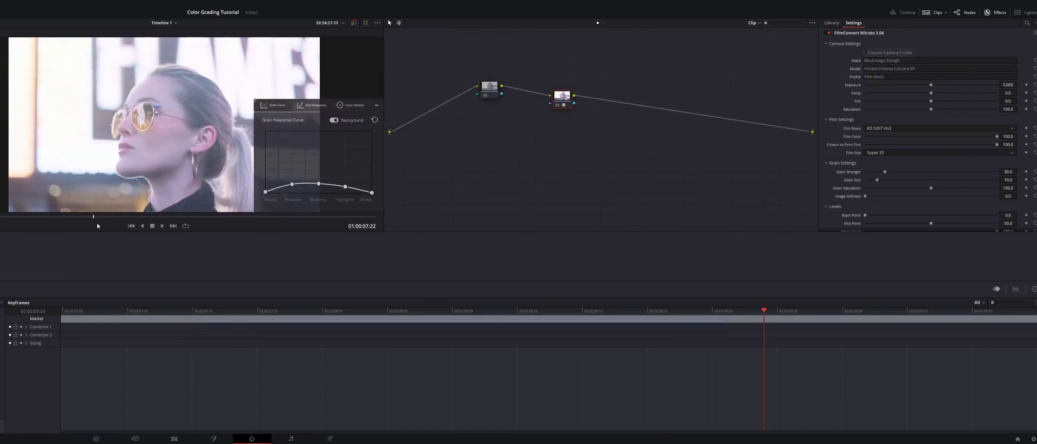
- Warm the image by raising the FilmConvert camera temperature to 100
{"action": "scroll", "coordinate": [900, 205], "scroll_direction": "down", "scroll_amount": 1}
{"action": "scroll", "coordinate": [889, 196], "scroll_direction": "up", "scroll_amount": 1}
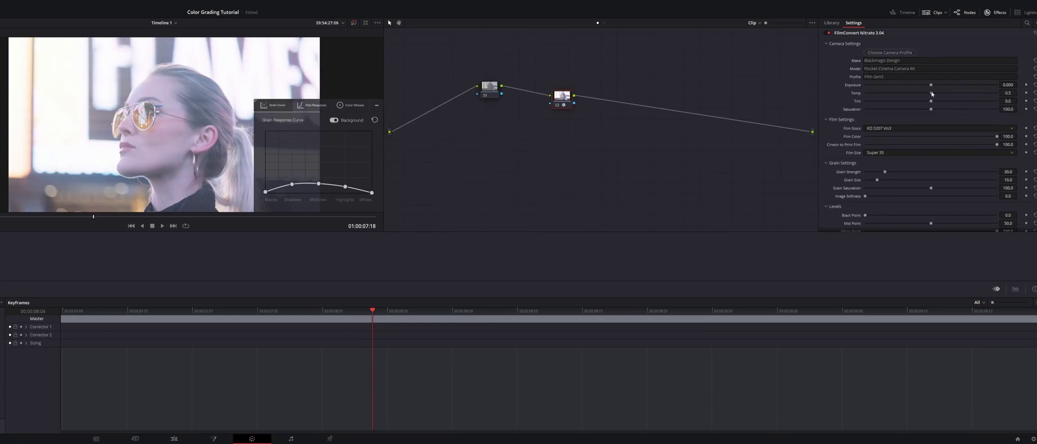
{"action": "left_click_drag", "start_coordinate": [962, 95], "coordinate": [1001, 92]}
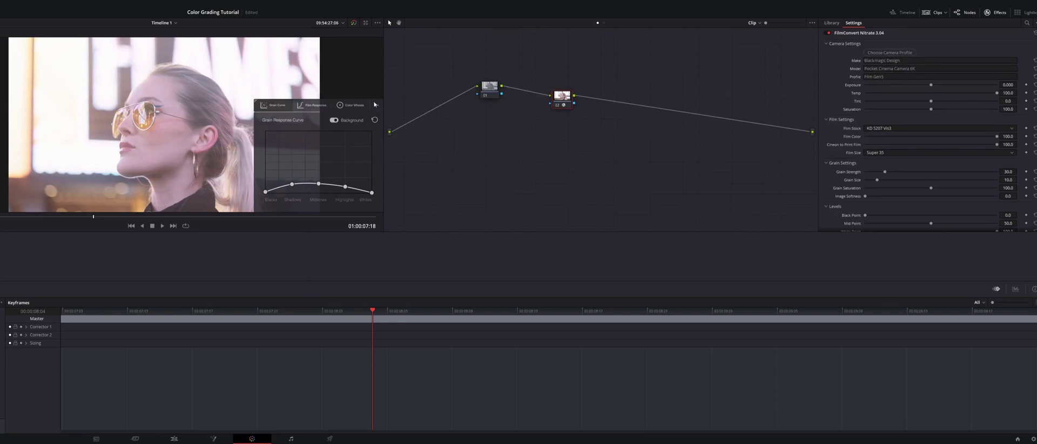
- Slightly lower the shadows, midtones and highlights levels in FilmConvert's color wheels to add contrast
{"action": "left_click", "coordinate": [346, 106]}
{"action": "left_click", "coordinate": [311, 106]}
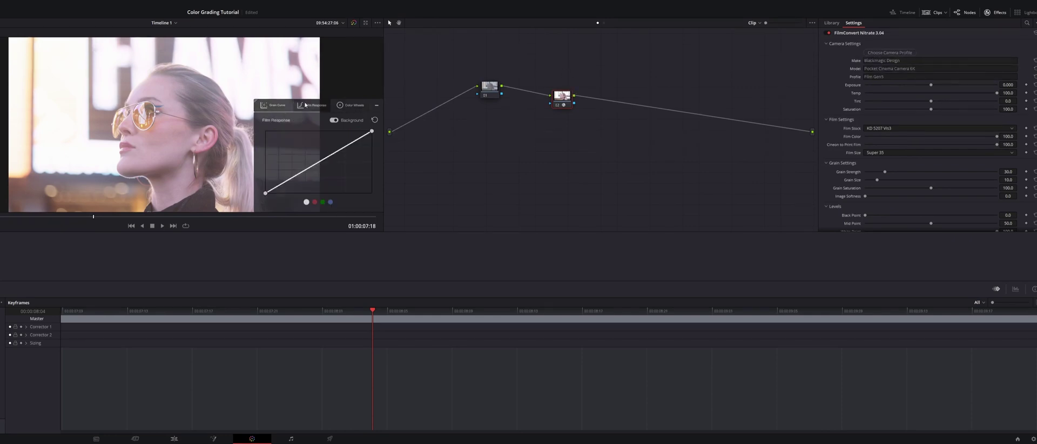
{"action": "left_click", "coordinate": [274, 106]}
{"action": "left_click", "coordinate": [348, 108]}
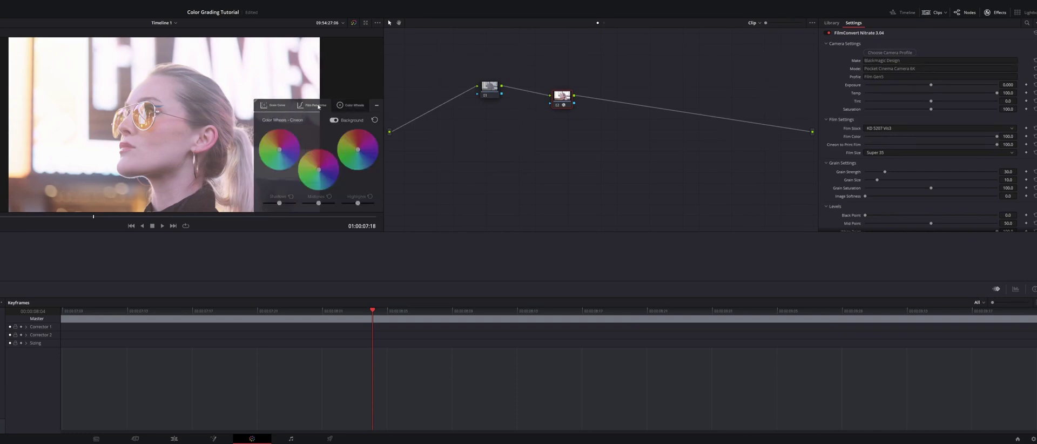
{"action": "left_click", "coordinate": [319, 106]}
{"action": "left_click", "coordinate": [353, 107]}
{"action": "left_click_drag", "start_coordinate": [358, 203], "coordinate": [352, 204]}
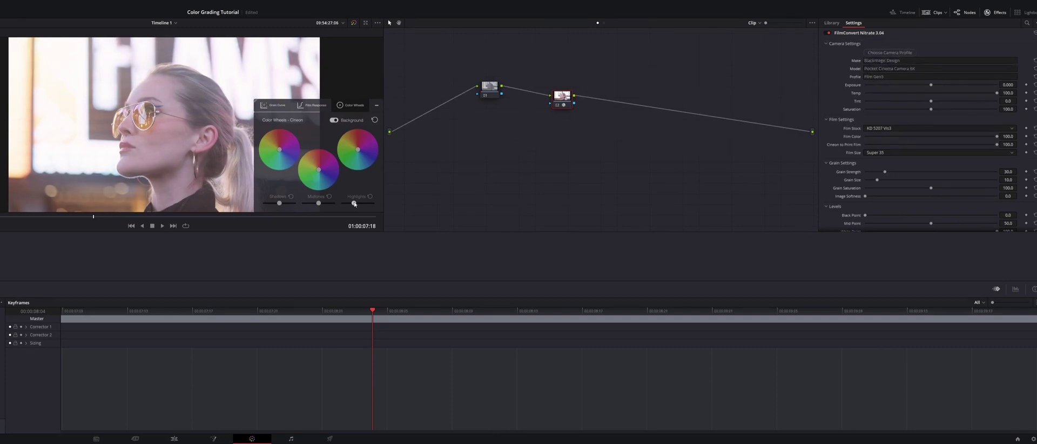
{"action": "left_click_drag", "start_coordinate": [355, 203], "coordinate": [356, 204]}
{"action": "left_click_drag", "start_coordinate": [319, 205], "coordinate": [359, 204]}
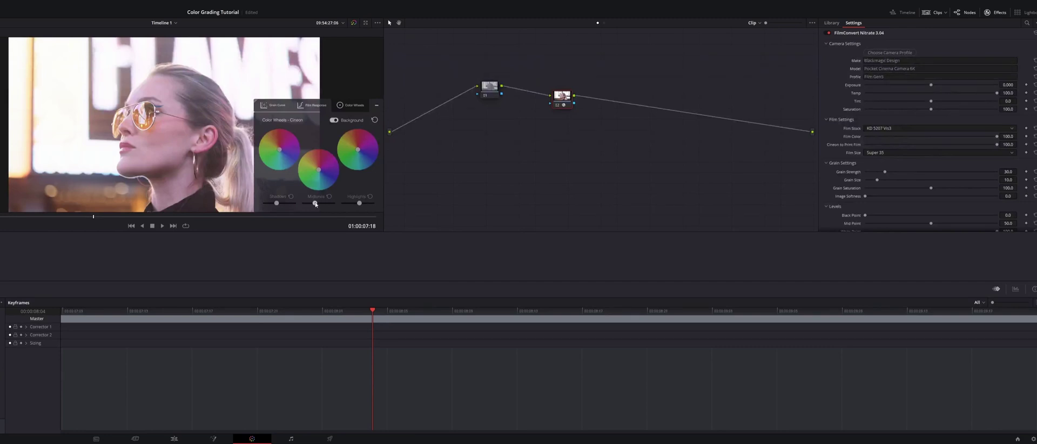
{"action": "left_click_drag", "start_coordinate": [359, 204], "coordinate": [317, 205]}
{"action": "left_click_drag", "start_coordinate": [317, 205], "coordinate": [316, 206]}
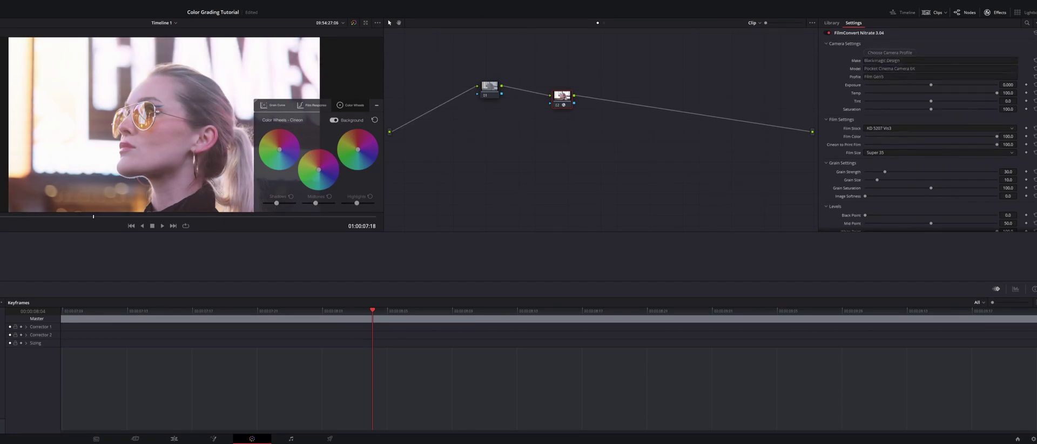
- Shift the shadows, midtones and highlights color wheels slightly toward warm tones
{"action": "left_click_drag", "start_coordinate": [93, 216], "coordinate": [143, 220]}
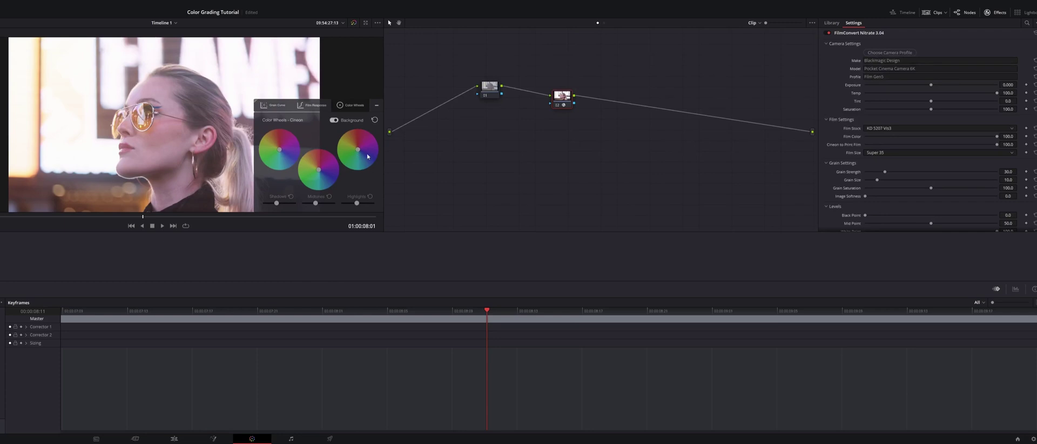
{"action": "left_click_drag", "start_coordinate": [358, 151], "coordinate": [316, 165]}
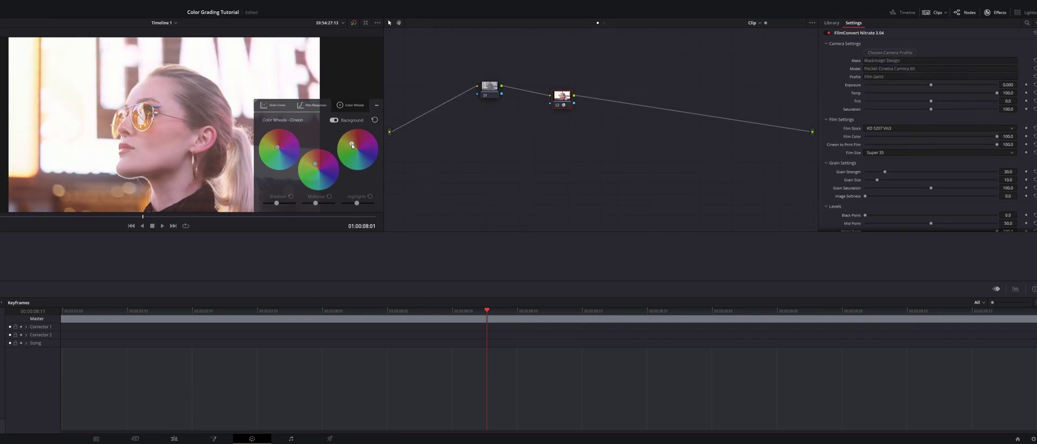
{"action": "left_click_drag", "start_coordinate": [142, 217], "coordinate": [0, 227]}
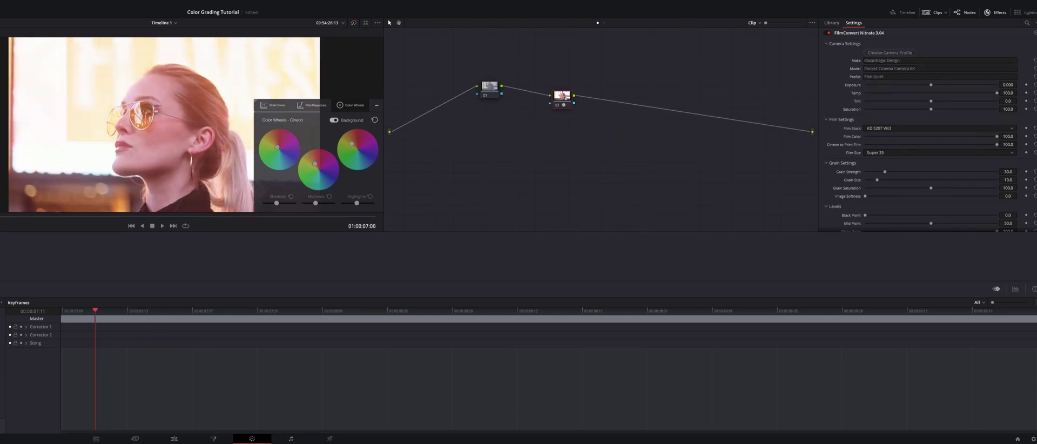
- Scrub back and forth through the graded clip to review the film look across its frames
{"action": "left_click_drag", "start_coordinate": [0, 222], "coordinate": [0, 224]}
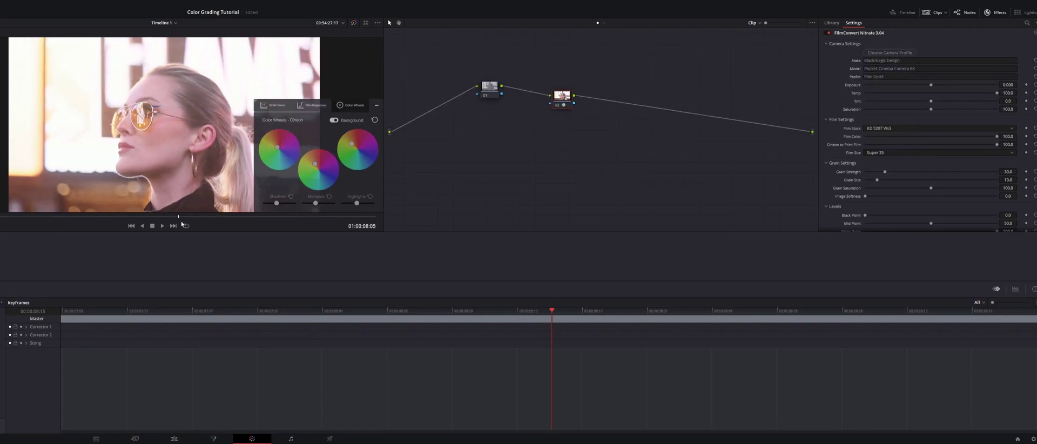
{"action": "mouse_move", "coordinate": [185, 224]}
{"action": "left_mouse_down"}
{"action": "mouse_move", "coordinate": [299, 226]}
{"action": "mouse_move", "coordinate": [16, 223]}
{"action": "mouse_move", "coordinate": [93, 221]}
{"action": "mouse_move", "coordinate": [23, 243]}
{"action": "mouse_move", "coordinate": [278, 235]}
{"action": "mouse_move", "coordinate": [189, 235]}
{"action": "left_mouse_up"}
{"action": "left_click_drag", "start_coordinate": [82, 219], "coordinate": [9, 218]}
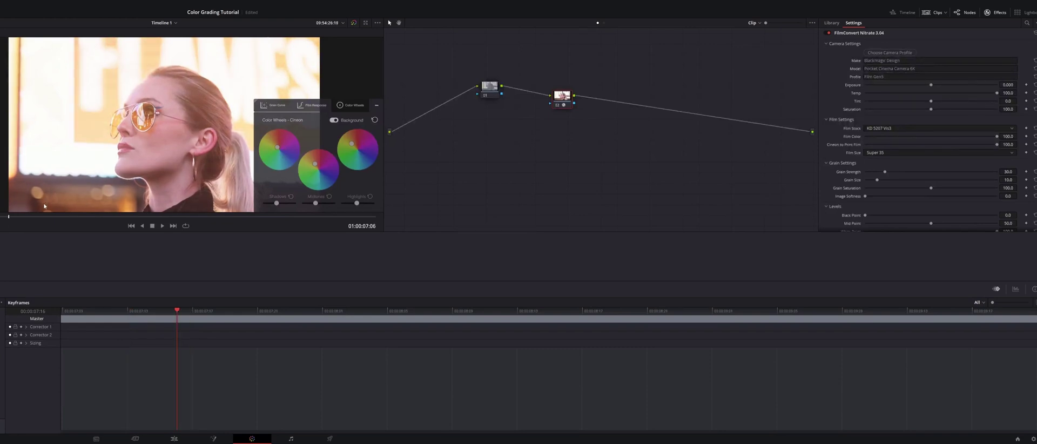
{"action": "left_click_drag", "start_coordinate": [11, 216], "coordinate": [168, 227]}
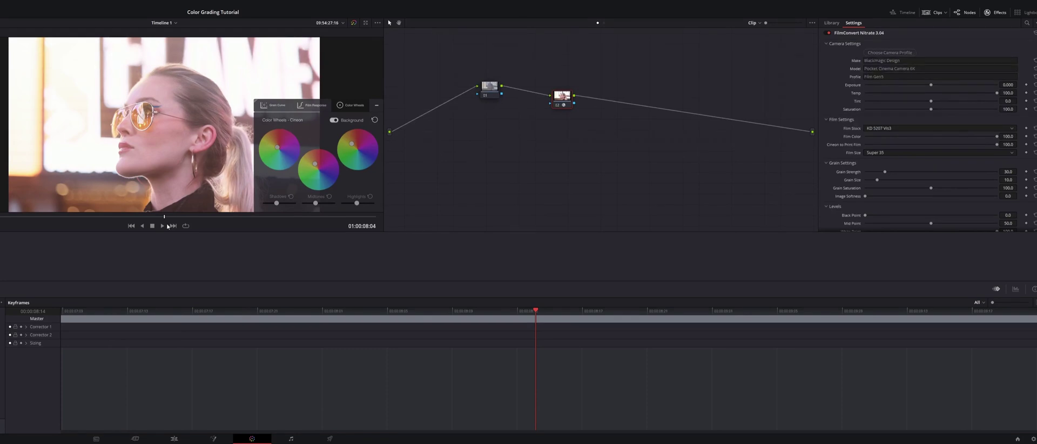
{"action": "mouse_move", "coordinate": [165, 217]}
{"action": "left_mouse_down"}
{"action": "mouse_move", "coordinate": [292, 219]}
{"action": "mouse_move", "coordinate": [9, 218]}
{"action": "mouse_move", "coordinate": [66, 230]}
{"action": "mouse_move", "coordinate": [378, 236]}
{"action": "mouse_move", "coordinate": [0, 214]}
{"action": "mouse_move", "coordinate": [227, 236]}
{"action": "mouse_move", "coordinate": [105, 247]}
{"action": "mouse_move", "coordinate": [67, 243]}
{"action": "mouse_move", "coordinate": [263, 235]}
{"action": "mouse_move", "coordinate": [112, 227]}
{"action": "mouse_move", "coordinate": [299, 231]}
{"action": "mouse_move", "coordinate": [76, 227]}
{"action": "mouse_move", "coordinate": [234, 207]}
{"action": "mouse_move", "coordinate": [181, 210]}
{"action": "left_mouse_up"}
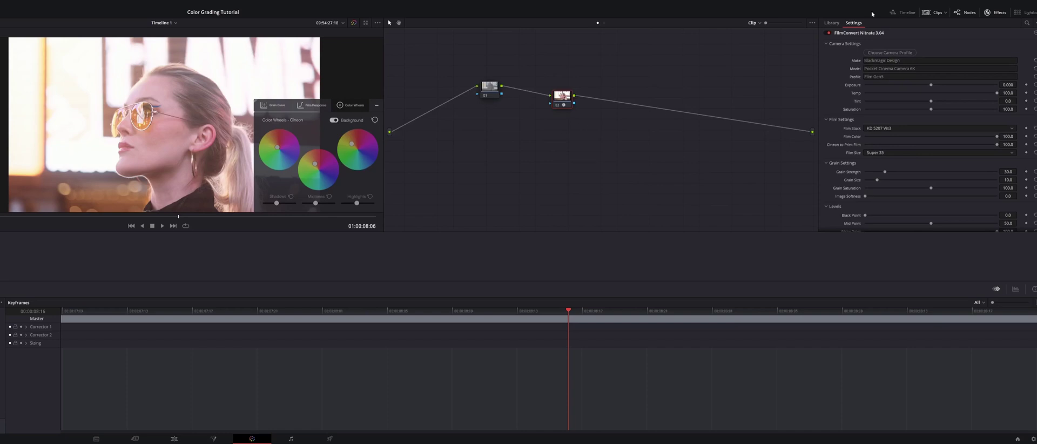
- Add a third serial node after the FilmConvert node and apply the Resolve FX Deflicker effect to it
{"action": "left_click", "coordinate": [832, 23]}
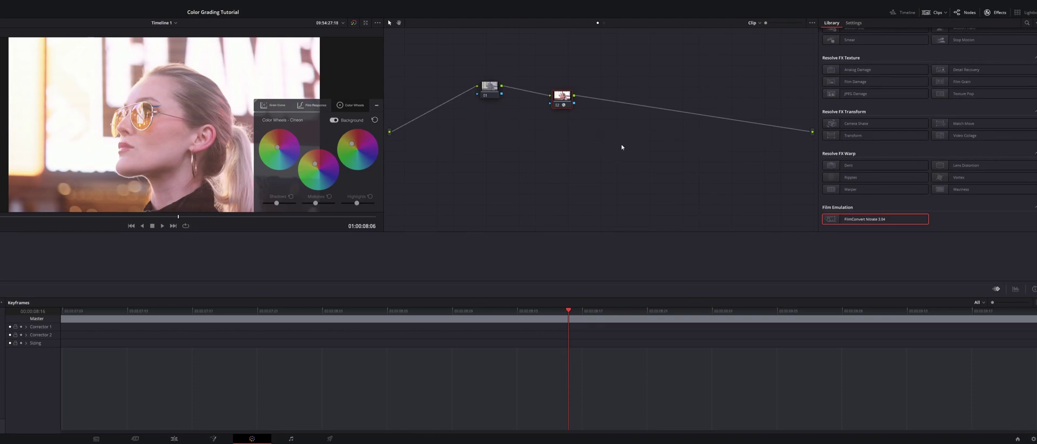
{"action": "left_click", "coordinate": [722, 145]}
{"action": "left_click_drag", "start_coordinate": [597, 140], "coordinate": [604, 98]}
{"action": "scroll", "coordinate": [908, 171], "scroll_direction": "up", "scroll_amount": 4}
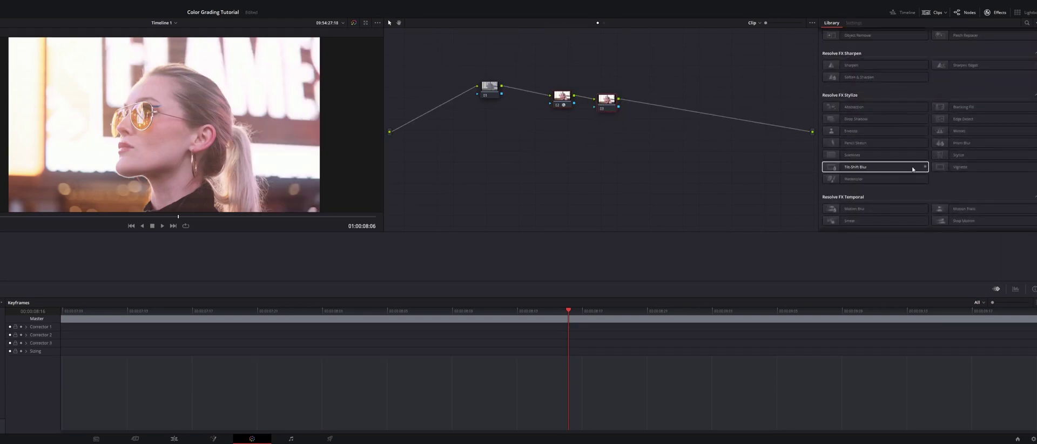
{"action": "scroll", "coordinate": [900, 165], "scroll_direction": "up", "scroll_amount": 3}
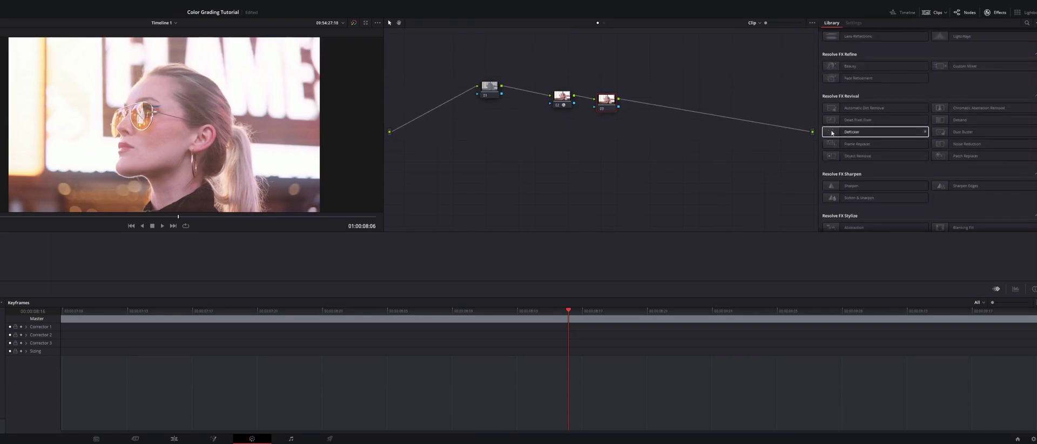
{"action": "left_click_drag", "start_coordinate": [841, 135], "coordinate": [607, 107]}
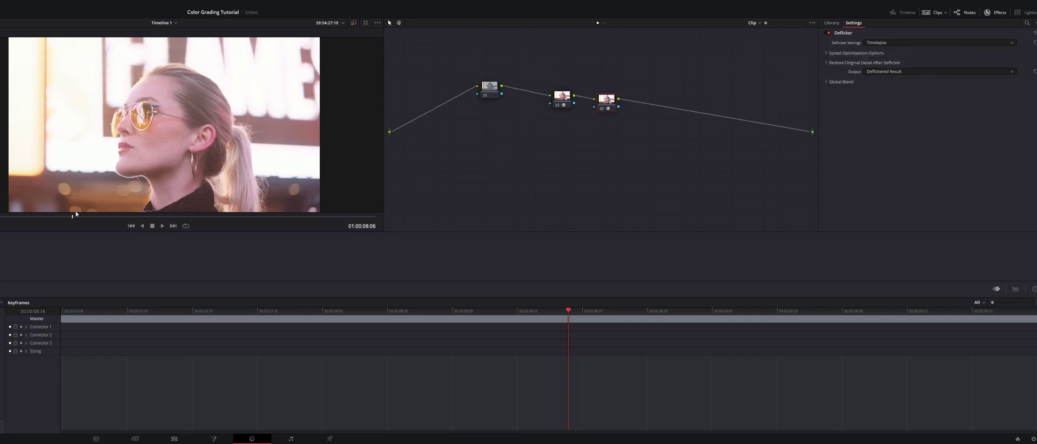
- Set the Deflicker mode to Fluoro Light and expand its speed optimization and detail restoration options
{"action": "mouse_move", "coordinate": [76, 214]}
{"action": "left_mouse_down"}
{"action": "mouse_move", "coordinate": [19, 215]}
{"action": "mouse_move", "coordinate": [173, 213]}
{"action": "mouse_move", "coordinate": [59, 215]}
{"action": "left_mouse_up"}
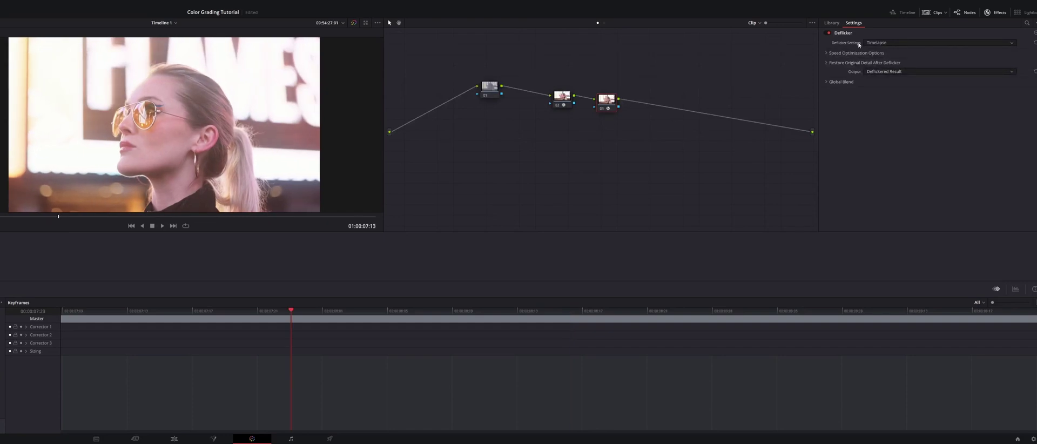
{"action": "left_click", "coordinate": [886, 61]}
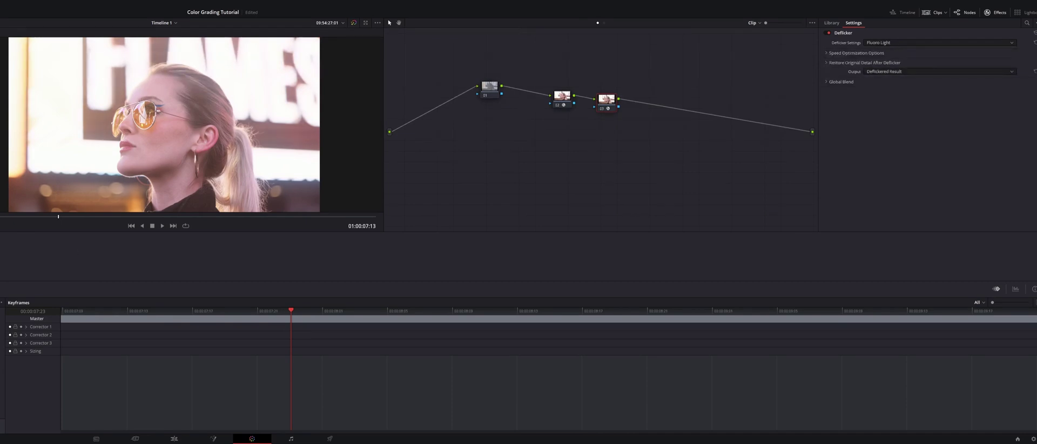
{"action": "mouse_move", "coordinate": [38, 216]}
{"action": "left_mouse_down"}
{"action": "mouse_move", "coordinate": [291, 215]}
{"action": "mouse_move", "coordinate": [37, 218]}
{"action": "left_mouse_up"}
{"action": "left_click", "coordinate": [826, 53]}
{"action": "left_click", "coordinate": [827, 81]}
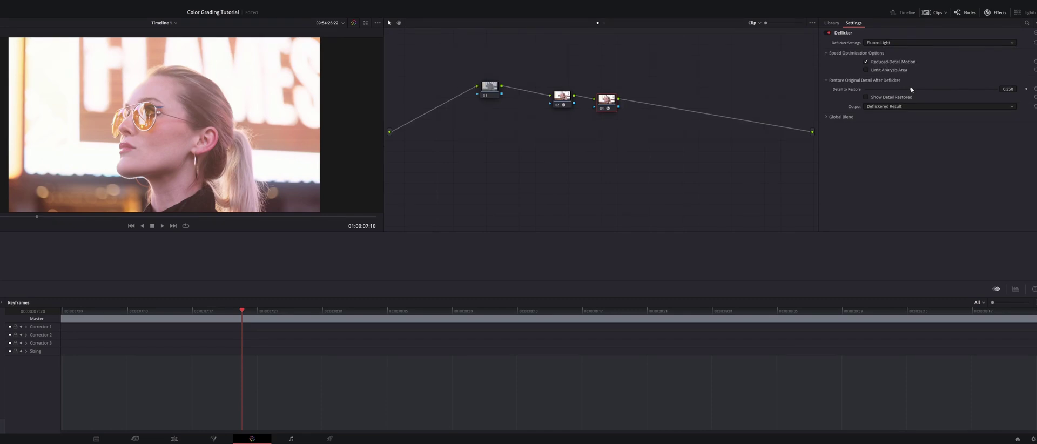
- Set Deflicker's Detail to Restore to 0.219, checking several frames of the clip while adjusting it
{"action": "left_click_drag", "start_coordinate": [912, 90], "coordinate": [927, 90]}
{"action": "mouse_move", "coordinate": [100, 216]}
{"action": "left_mouse_down"}
{"action": "mouse_move", "coordinate": [256, 216]}
{"action": "mouse_move", "coordinate": [107, 219]}
{"action": "left_mouse_up"}
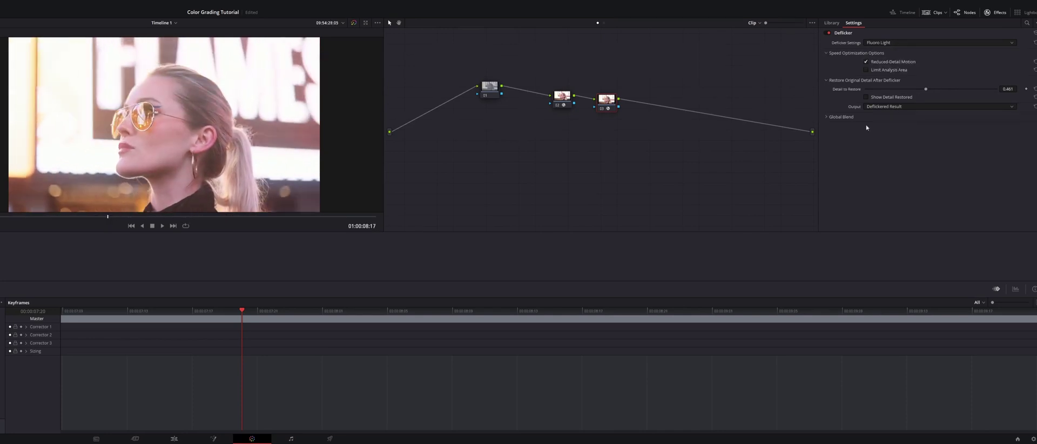
{"action": "left_click_drag", "start_coordinate": [926, 90], "coordinate": [920, 92]}
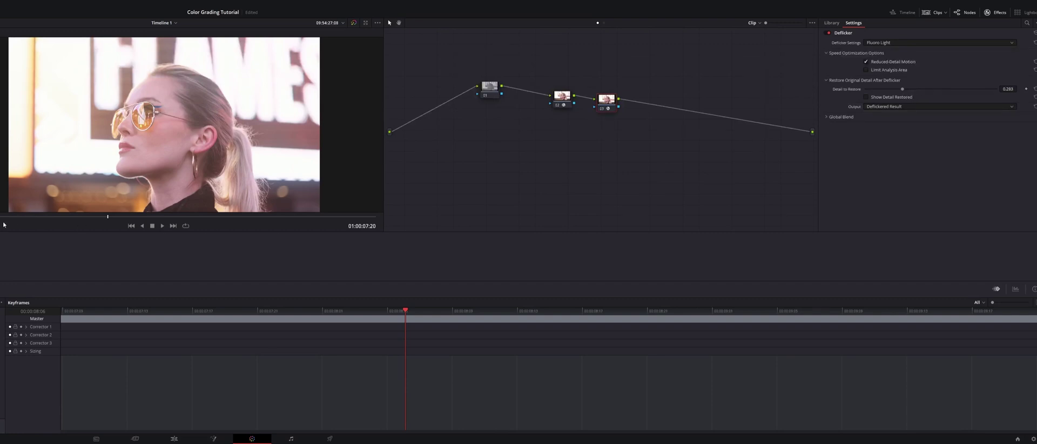
{"action": "mouse_move", "coordinate": [87, 215]}
{"action": "left_mouse_down"}
{"action": "mouse_move", "coordinate": [303, 216]}
{"action": "mouse_move", "coordinate": [252, 215]}
{"action": "left_mouse_up"}
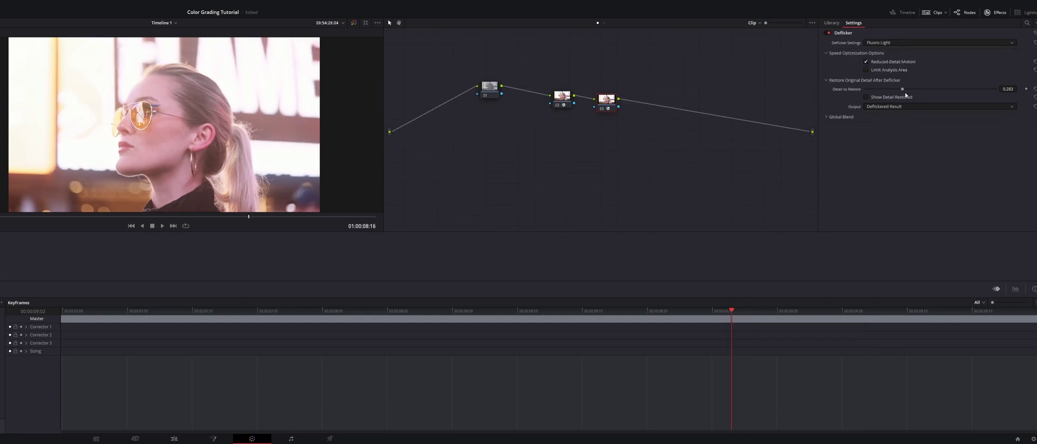
{"action": "left_click_drag", "start_coordinate": [902, 89], "coordinate": [895, 90]}
{"action": "left_click_drag", "start_coordinate": [82, 217], "coordinate": [146, 218]}
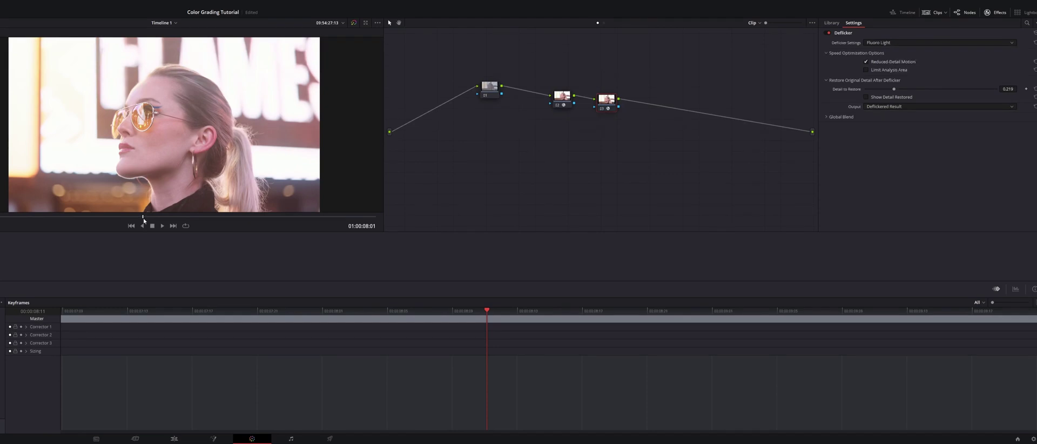
- Scrub back and forth through the clip to check flicker and noise across frames with the third node's corrections
{"action": "mouse_move", "coordinate": [174, 217]}
{"action": "left_mouse_down"}
{"action": "mouse_move", "coordinate": [220, 216]}
{"action": "mouse_move", "coordinate": [70, 216]}
{"action": "mouse_move", "coordinate": [63, 228]}
{"action": "left_mouse_up"}
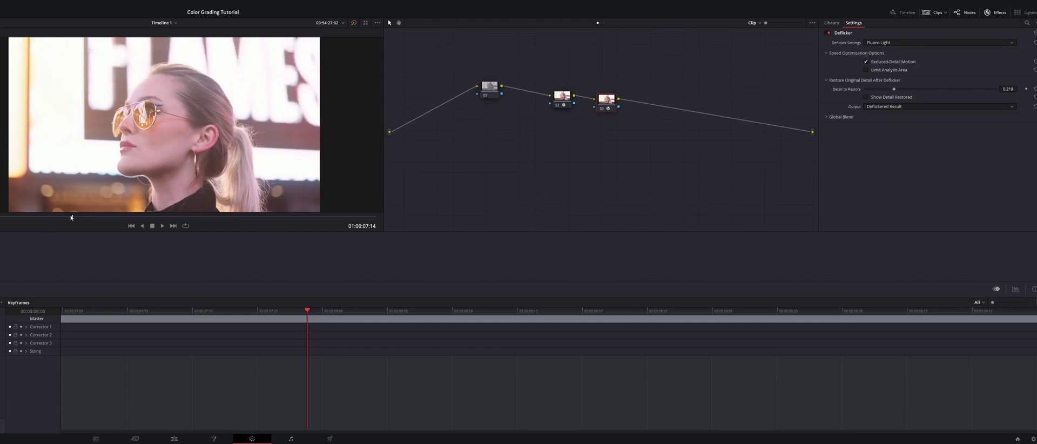
{"action": "left_click_drag", "start_coordinate": [71, 217], "coordinate": [167, 217]}
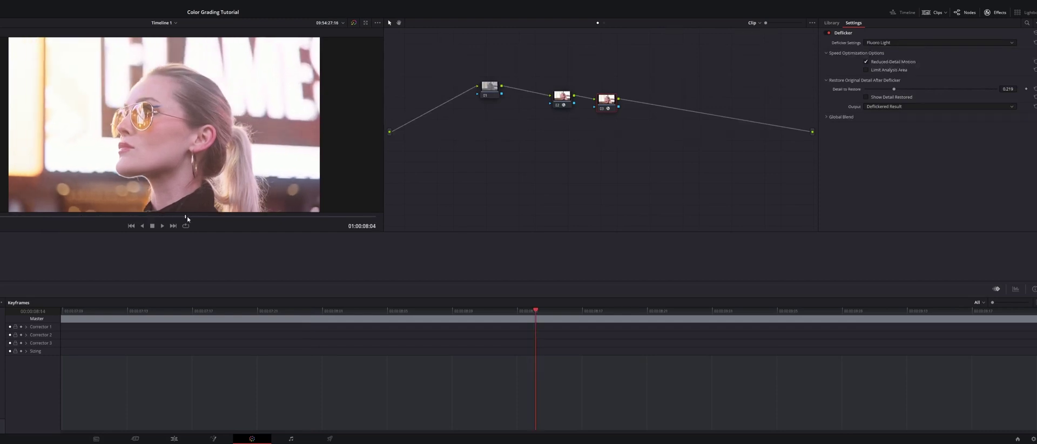
{"action": "left_click_drag", "start_coordinate": [187, 218], "coordinate": [2, 217]}
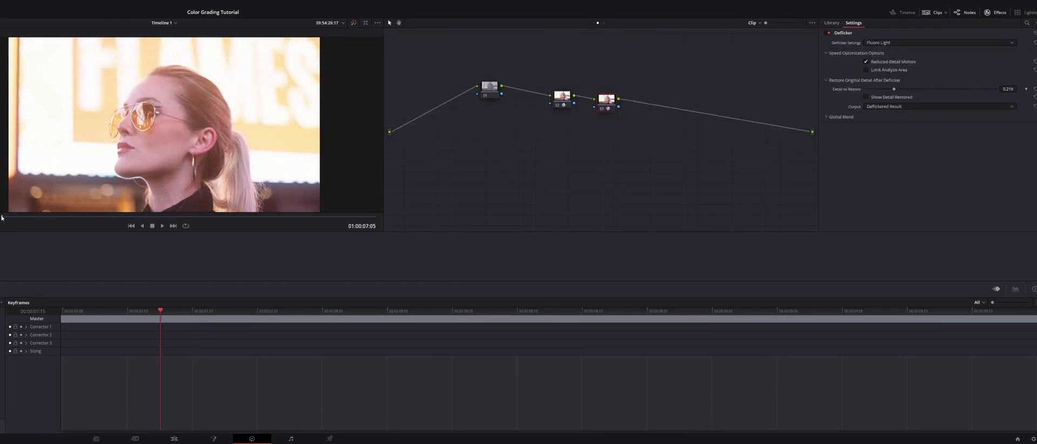
{"action": "key", "text": "Left"}
{"action": "key", "text": "Left"}
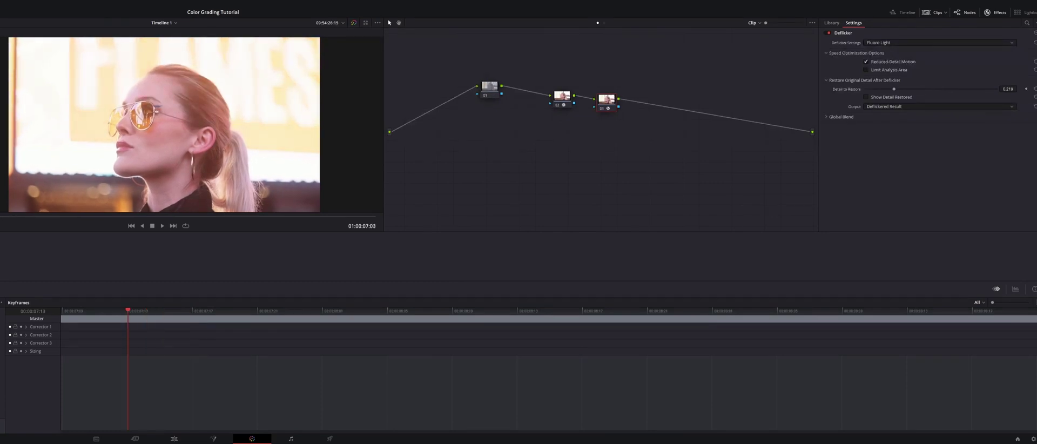
{"action": "left_click", "coordinate": [129, 217]}
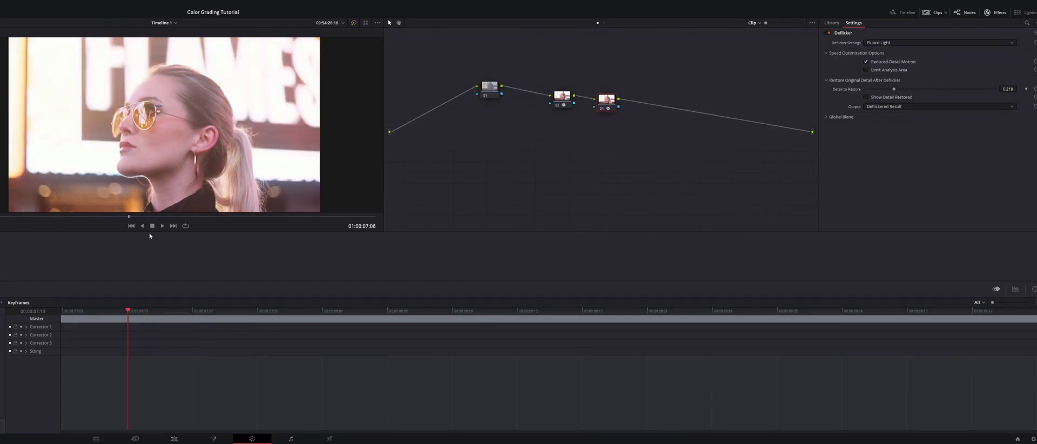
{"action": "left_click_drag", "start_coordinate": [151, 236], "coordinate": [192, 230]}
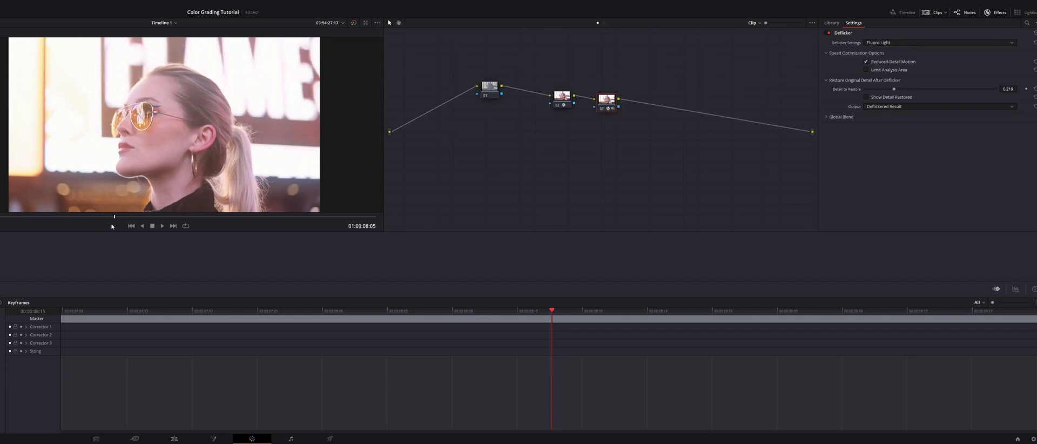
{"action": "left_click", "coordinate": [129, 225]}
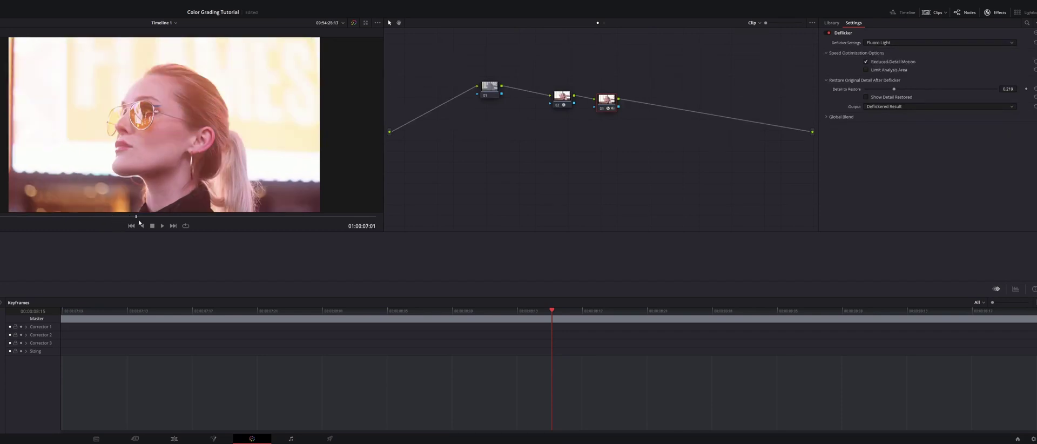
{"action": "left_click_drag", "start_coordinate": [139, 222], "coordinate": [242, 219]}
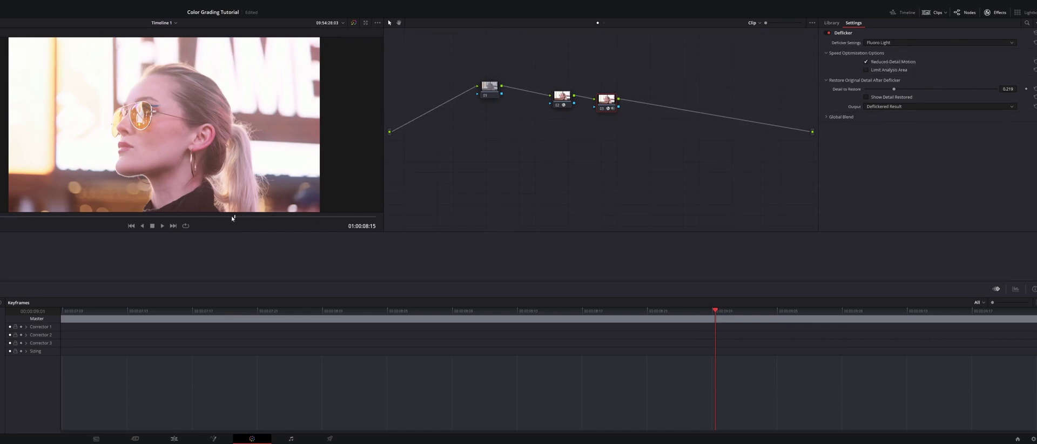
{"action": "left_click_drag", "start_coordinate": [221, 219], "coordinate": [88, 218]}
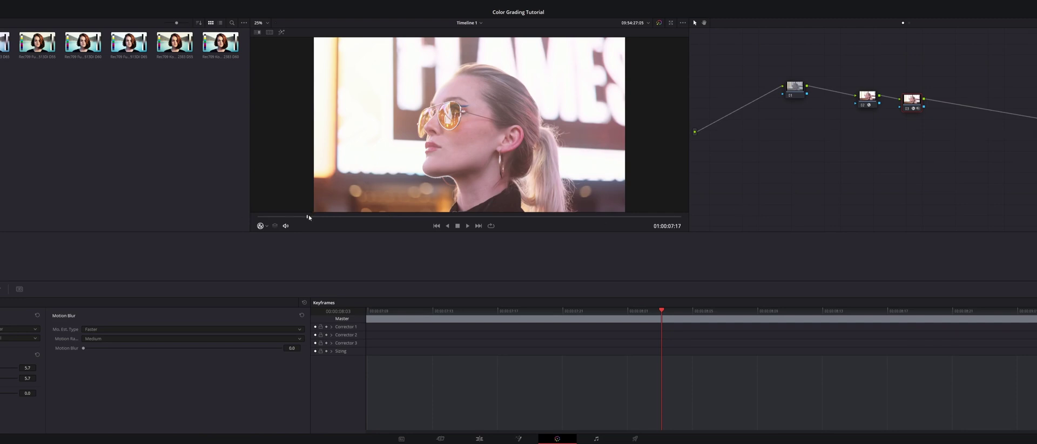
{"action": "left_click_drag", "start_coordinate": [470, 219], "coordinate": [486, 217]}
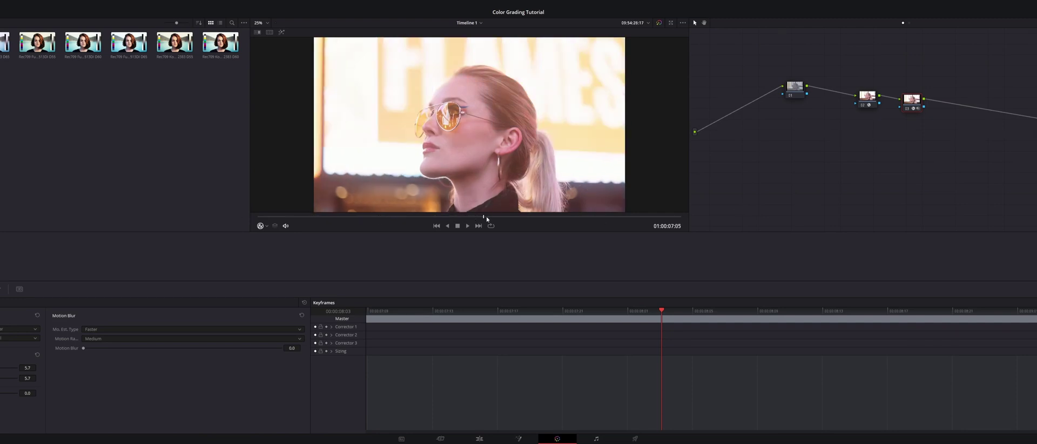
- Select the FilmConvert node, reposition it between the first and third nodes in the graph, and check the grade on nearby frames
{"action": "left_click", "coordinate": [870, 100]}
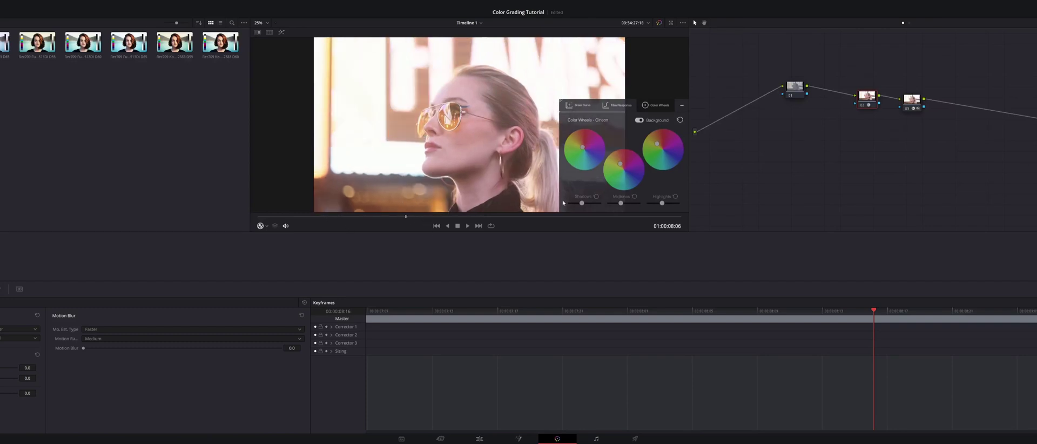
{"action": "key", "text": "Up"}
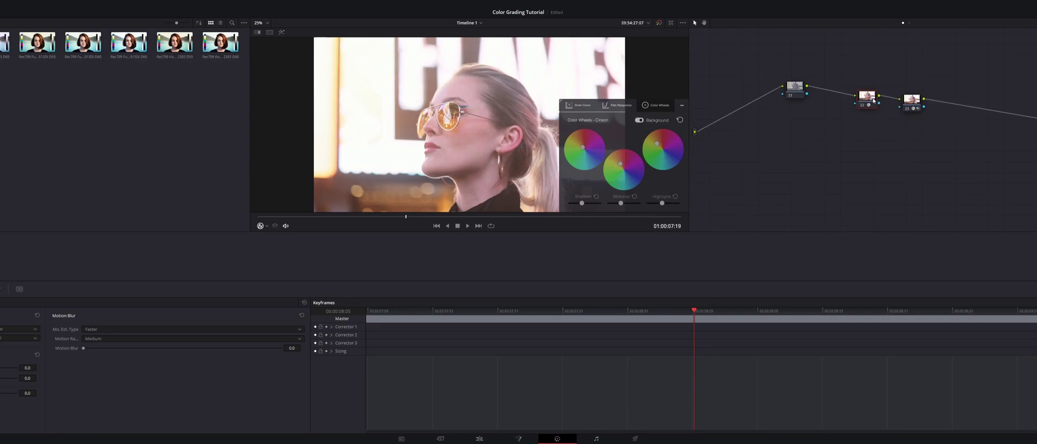
{"action": "left_click_drag", "start_coordinate": [870, 99], "coordinate": [860, 87]}
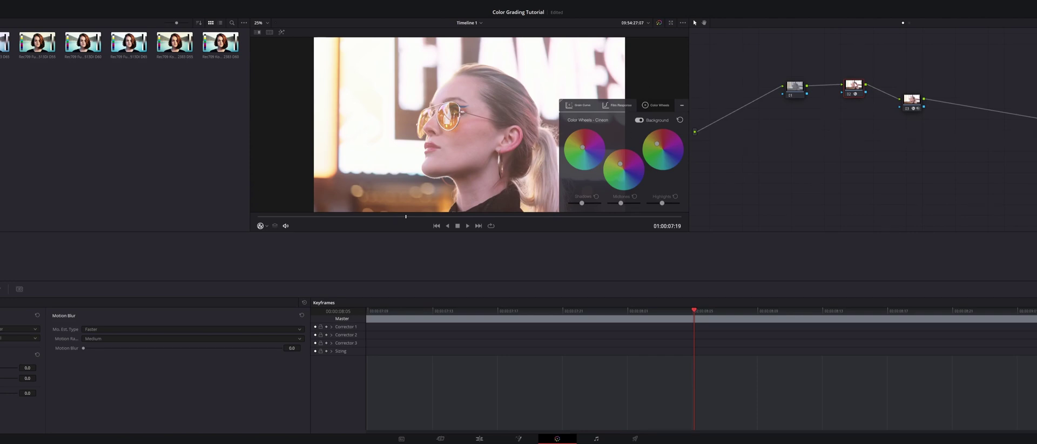
{"action": "left_click_drag", "start_coordinate": [857, 85], "coordinate": [853, 96]}
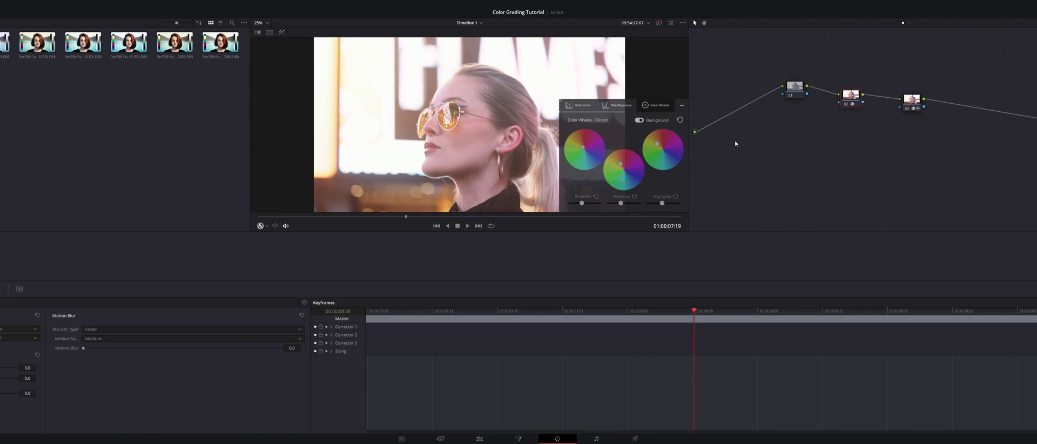
{"action": "left_click_drag", "start_coordinate": [843, 91], "coordinate": [840, 85]}
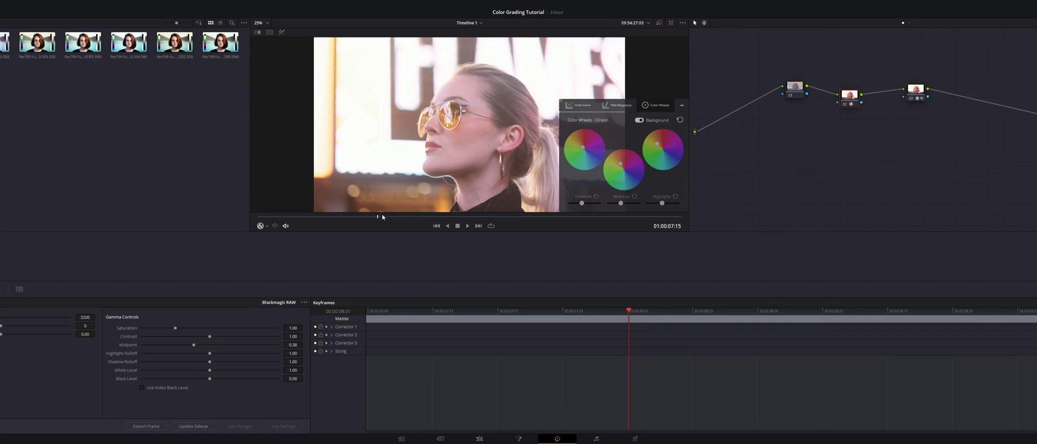
{"action": "left_click_drag", "start_coordinate": [382, 216], "coordinate": [430, 209]}
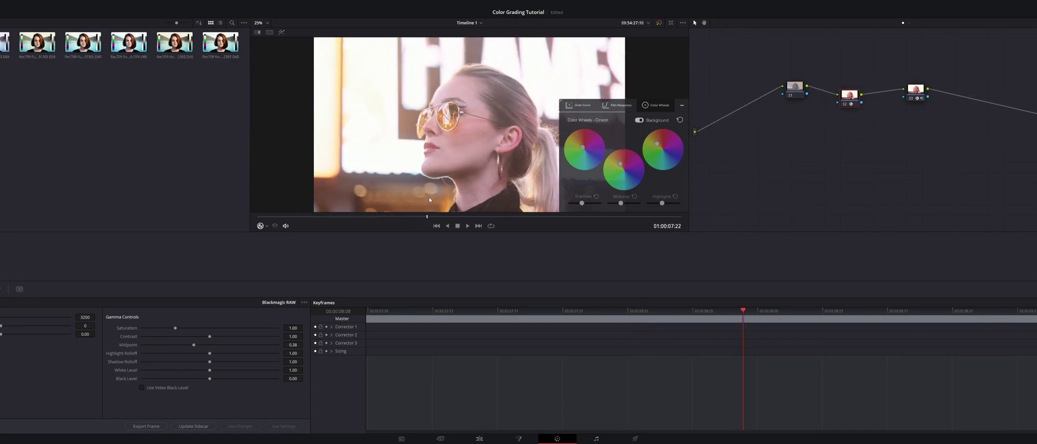